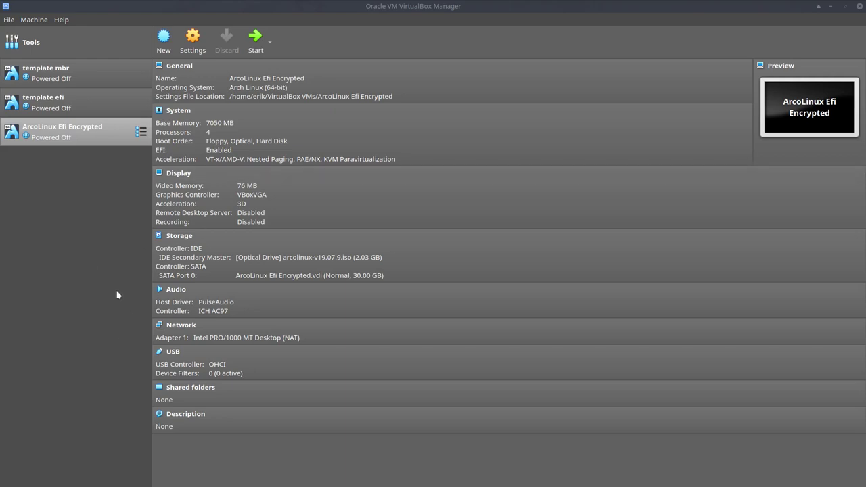
Select the template mbr machine to view its details: Arch Linux, 5032 MB memory, 20 GB disk
{"action": "left_click", "coordinate": [81, 82]}
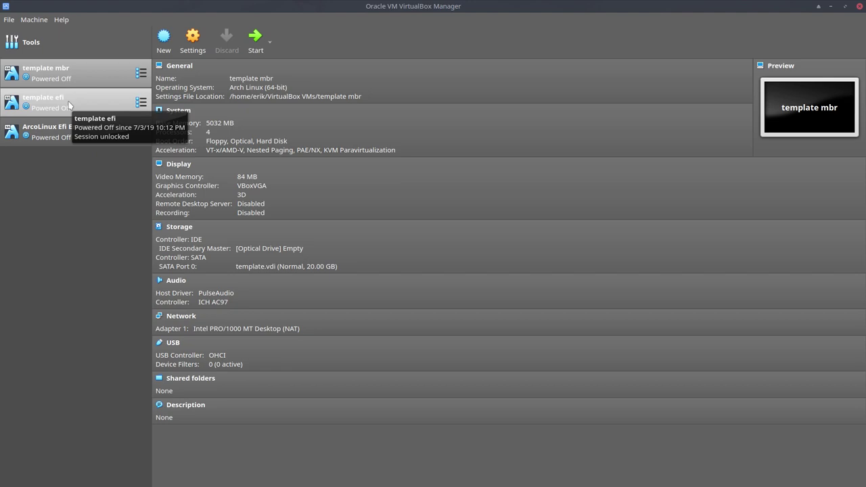
Clone the template efi machine under the name 'ArcoLinux EFI encrypted easy'
{"action": "left_click", "coordinate": [59, 101]}
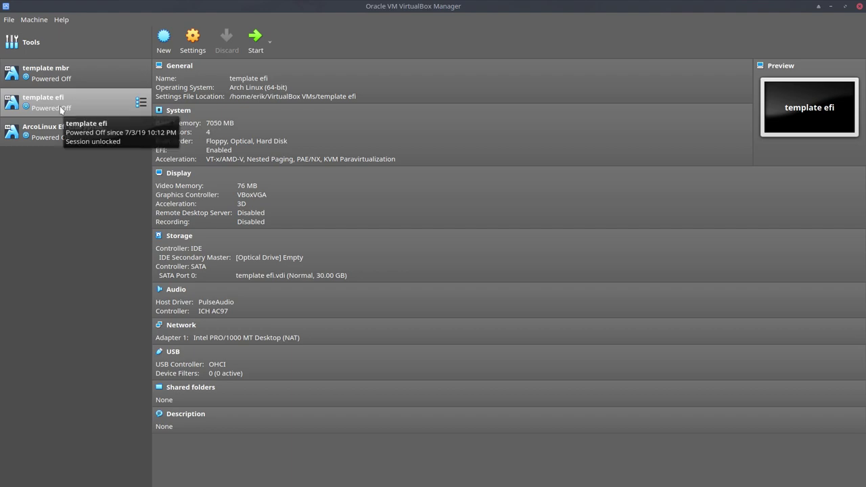
{"action": "right_click", "coordinate": [64, 106]}
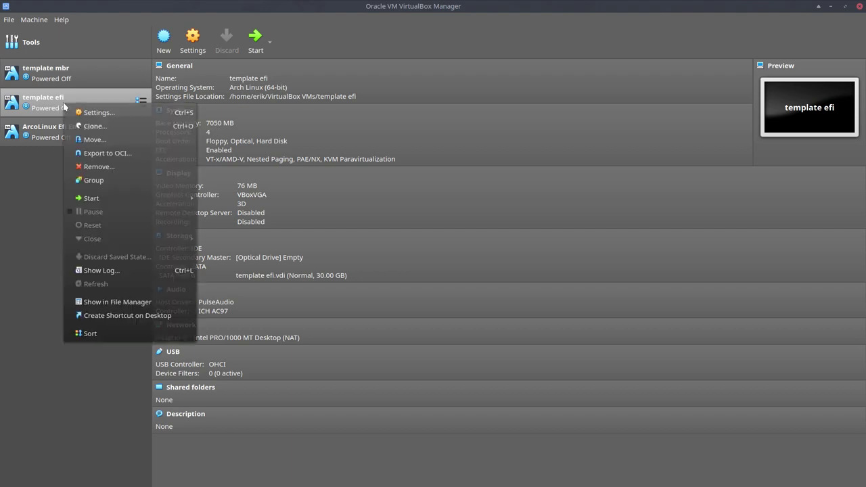
{"action": "left_click", "coordinate": [95, 126]}
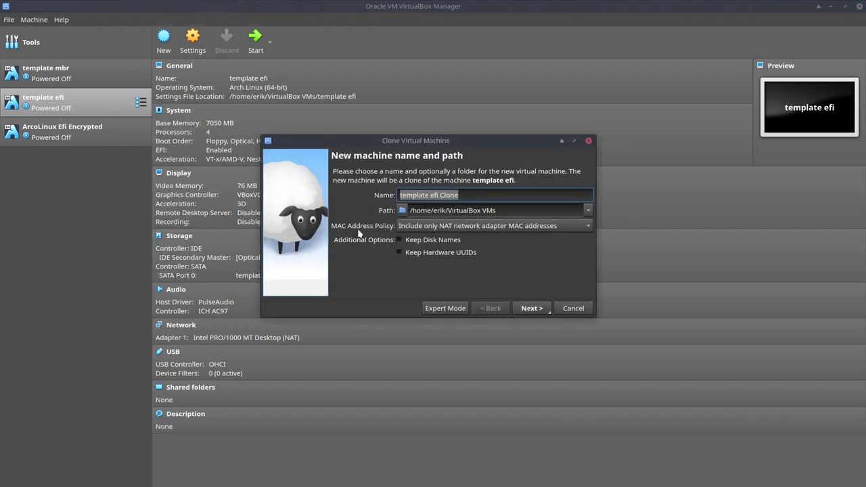
{"action": "type", "text": "ArcOLin"}
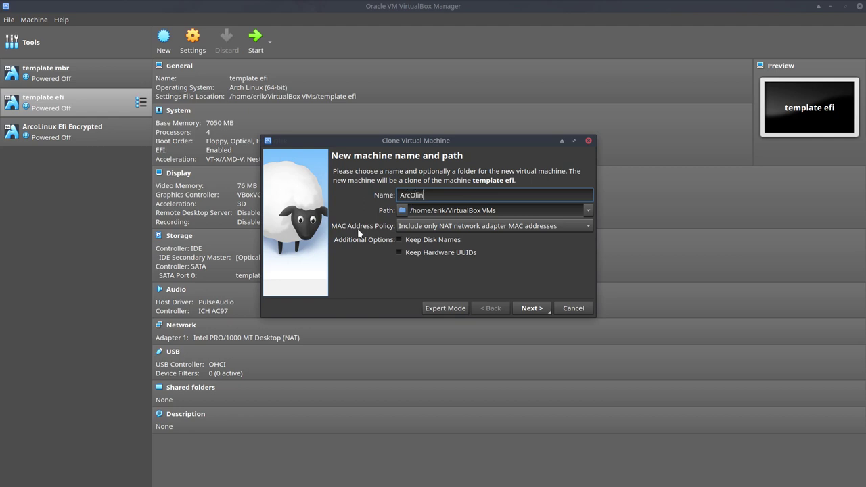
{"action": "key", "text": "BackSpace"}
{"action": "key", "text": "BackSpace"}
{"action": "key", "text": "BackSpace"}
{"action": "key", "text": "BackSpace"}
{"action": "type", "text": "oLinux EFI encrypted easy"}
{"action": "left_click", "coordinate": [535, 307]}
Finish the clone and load arcolinux-v19.07.9.iso into the new machine's optical drive
{"action": "left_click", "coordinate": [532, 308]}
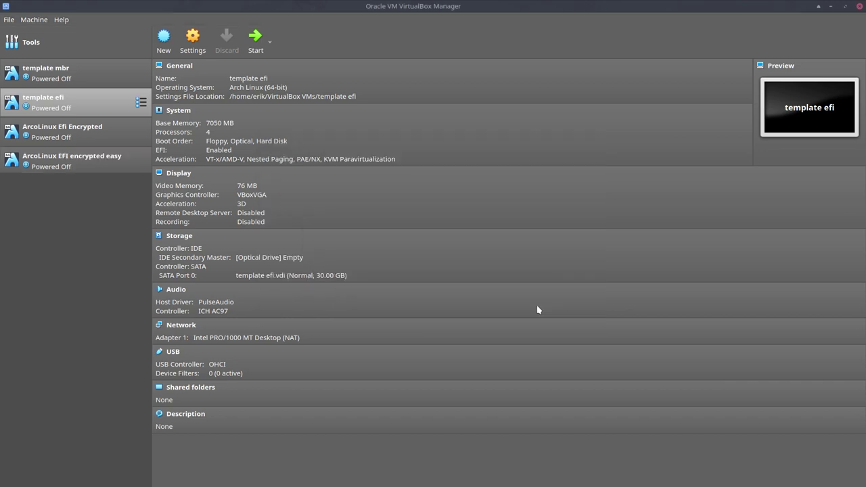
{"action": "left_click", "coordinate": [104, 168]}
{"action": "left_click", "coordinate": [238, 257]}
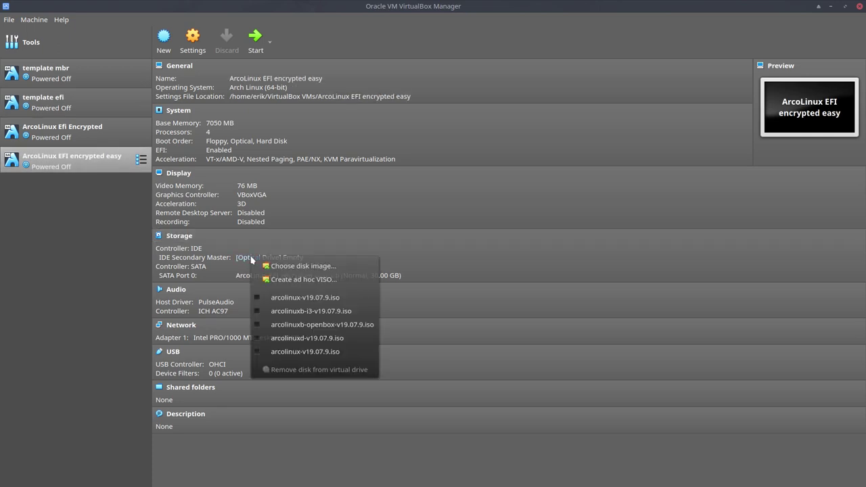
{"action": "left_click", "coordinate": [298, 265]}
{"action": "double_click", "coordinate": [392, 193]}
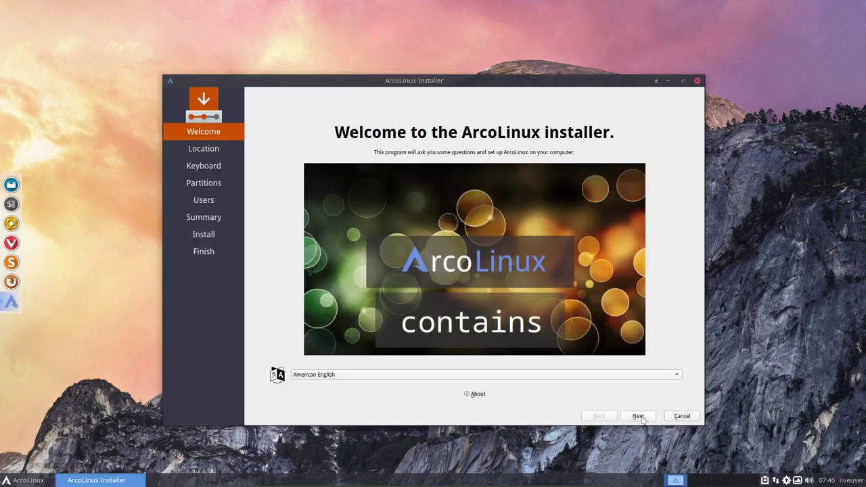
Move past Welcome and Location and select the Belgian keyboard layout
{"action": "left_click", "coordinate": [637, 416]}
{"action": "left_click", "coordinate": [641, 418]}
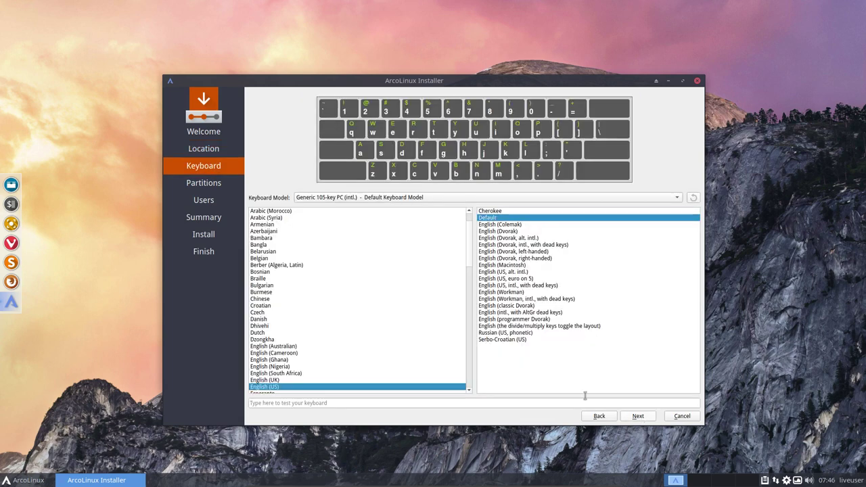
{"action": "left_click", "coordinate": [260, 260]}
{"action": "left_click", "coordinate": [638, 416]}
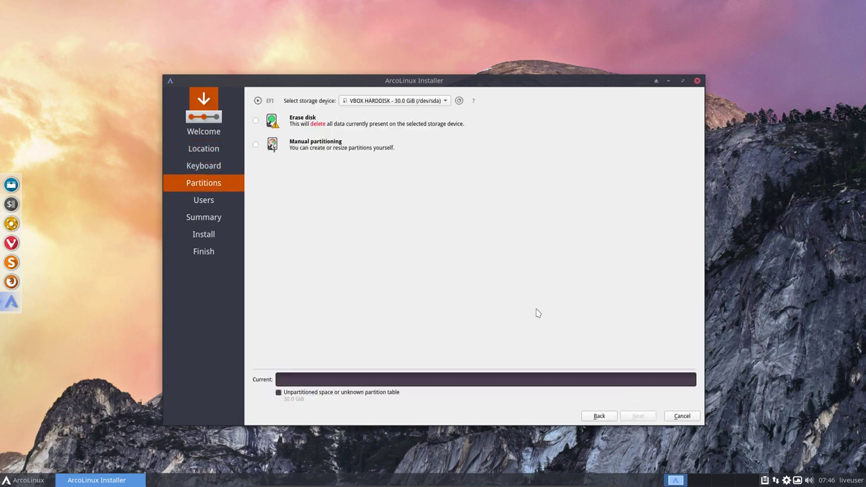
Choose Erase disk with system encryption and enter the encryption passphrase twice
{"action": "left_click", "coordinate": [309, 126]}
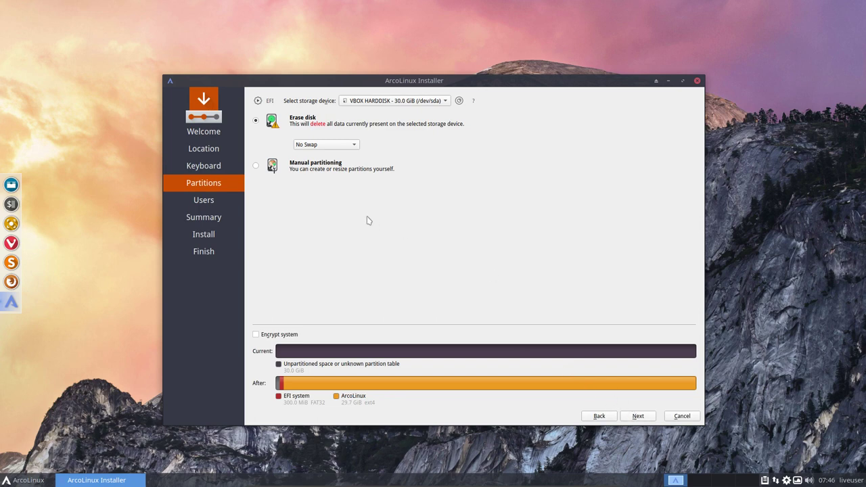
{"action": "left_click", "coordinate": [256, 334]}
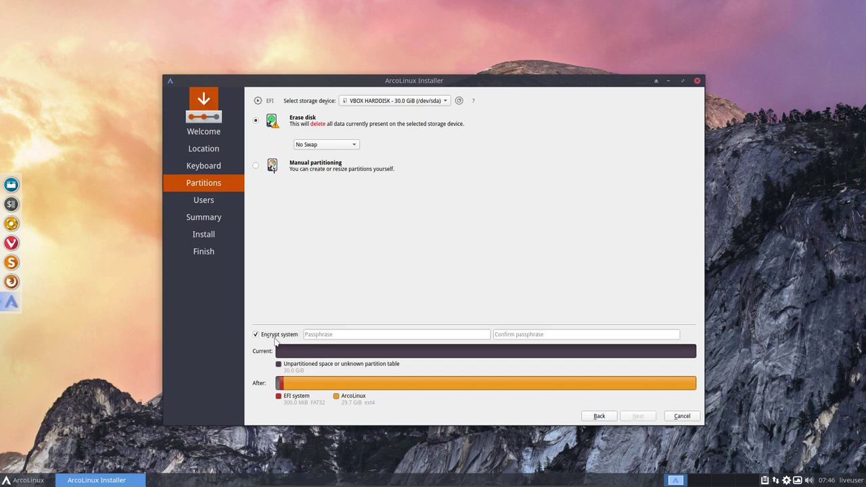
{"action": "left_click", "coordinate": [316, 336]}
{"action": "type", "text": "test"}
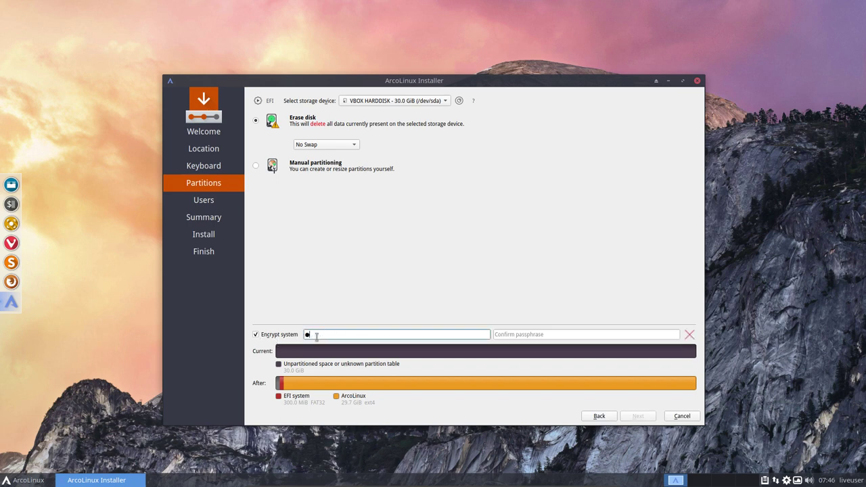
{"action": "key", "text": "Tab"}
{"action": "type", "text": "test"}
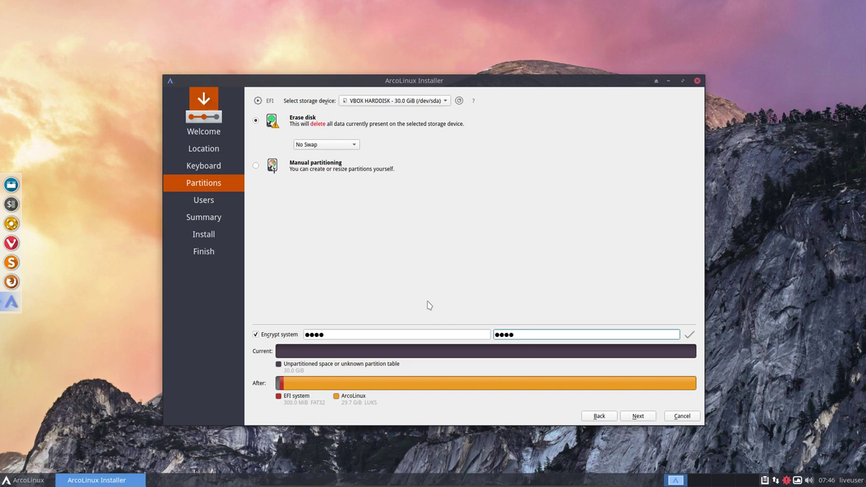
Create the user account with computer name ArcoLinux, automatic login, and the same password for administrator
{"action": "left_click", "coordinate": [628, 416]}
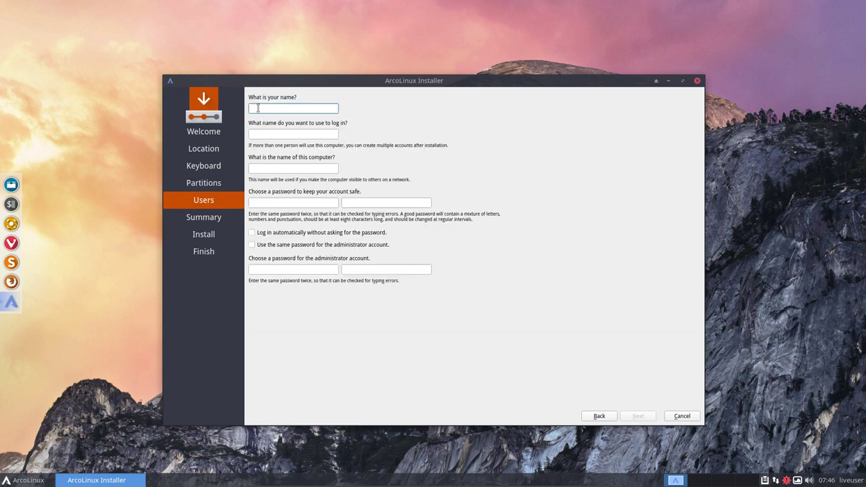
{"action": "type", "text": "erik"}
{"action": "key", "text": "Tab"}
{"action": "key", "text": "Tab"}
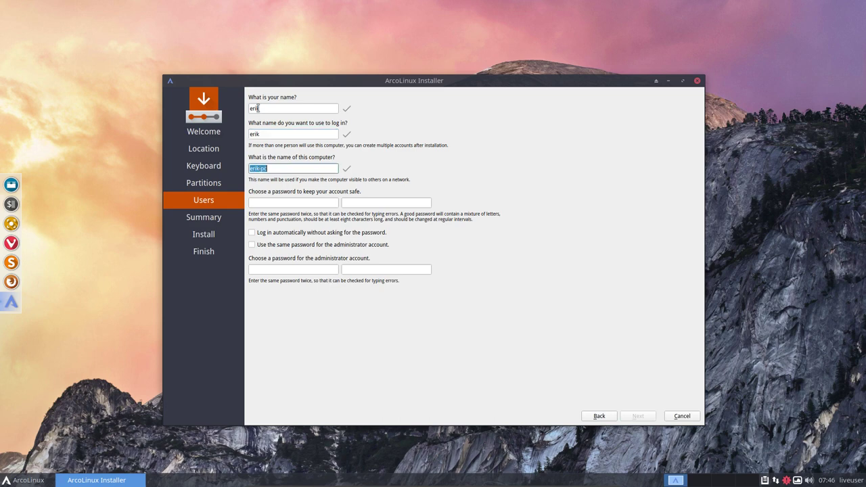
{"action": "type", "text": "ArcoLinux"}
{"action": "key", "text": "Tab"}
{"action": "type", "text": "••••"}
{"action": "key", "text": "Tab"}
{"action": "type", "text": "••••"}
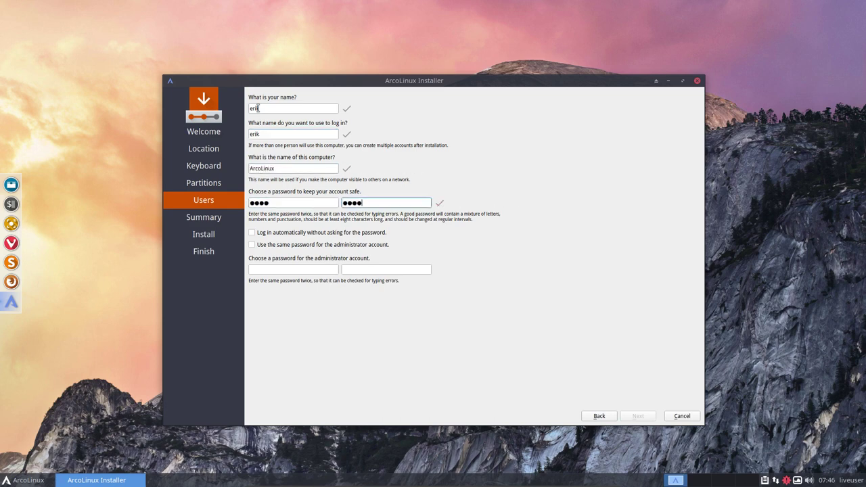
{"action": "left_click", "coordinate": [316, 232]}
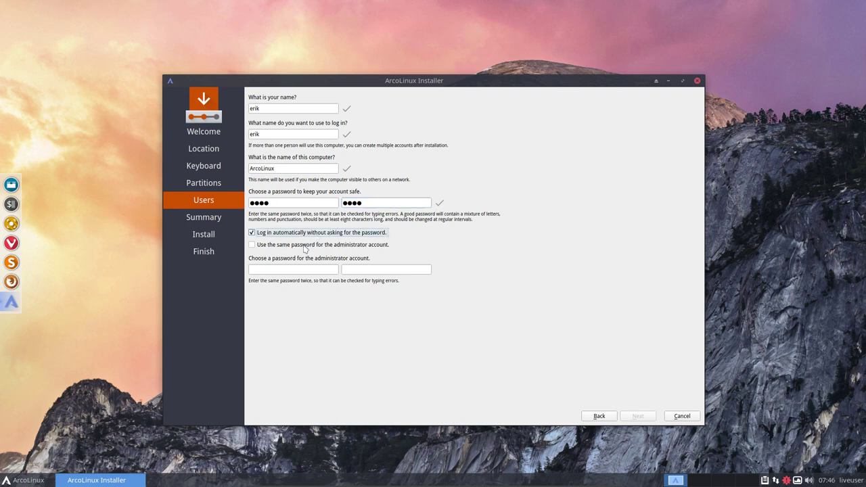
{"action": "left_click", "coordinate": [305, 245]}
{"action": "left_click", "coordinate": [637, 416]}
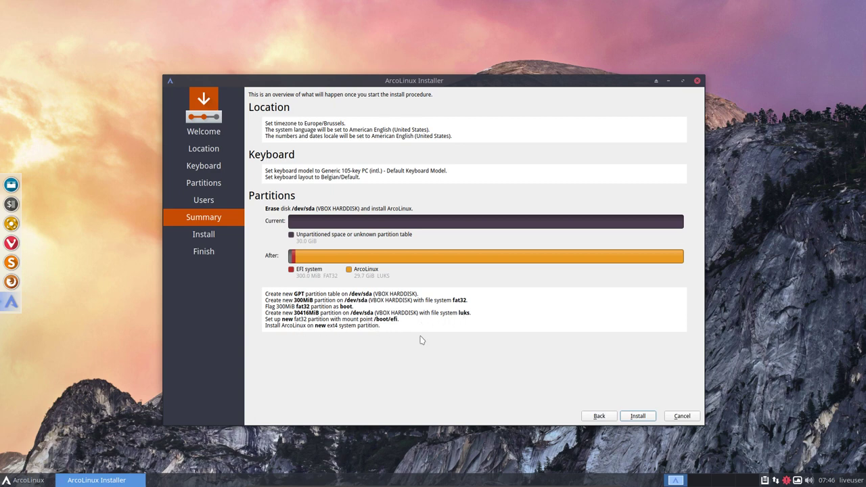
Start the ArcoLinux installation from the Summary page
{"action": "left_click", "coordinate": [644, 419]}
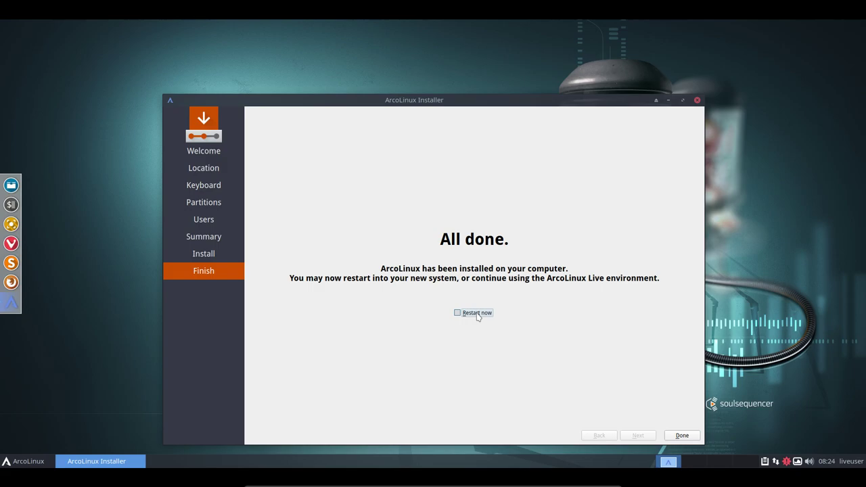
Tick Restart now and finish the installer to reboot into the installed system
{"action": "left_click", "coordinate": [478, 316]}
{"action": "left_click", "coordinate": [682, 434]}
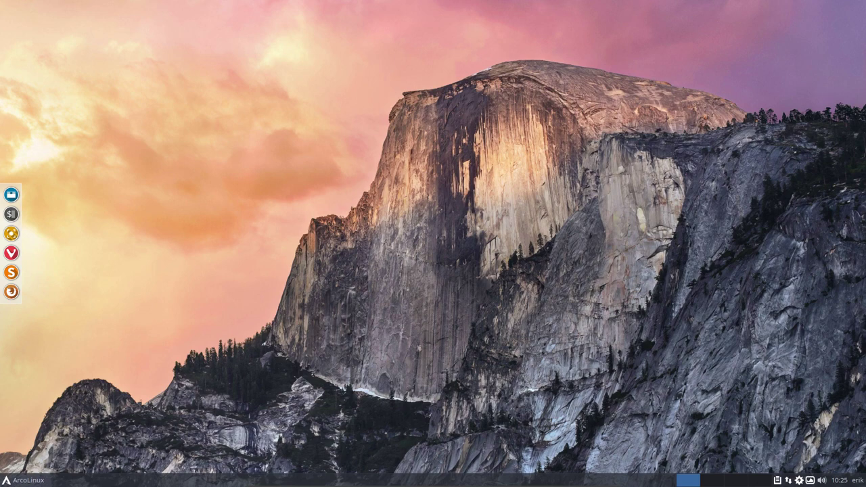
Launch GParted via the menu search 'gpar' and authenticate with the administrator password
{"action": "left_click", "coordinate": [20, 480]}
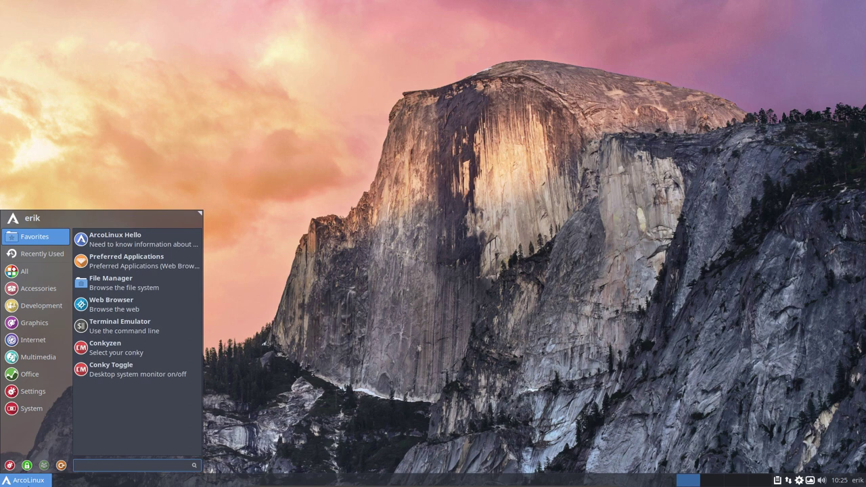
{"action": "type", "text": "gpar"}
{"action": "key", "text": "Return"}
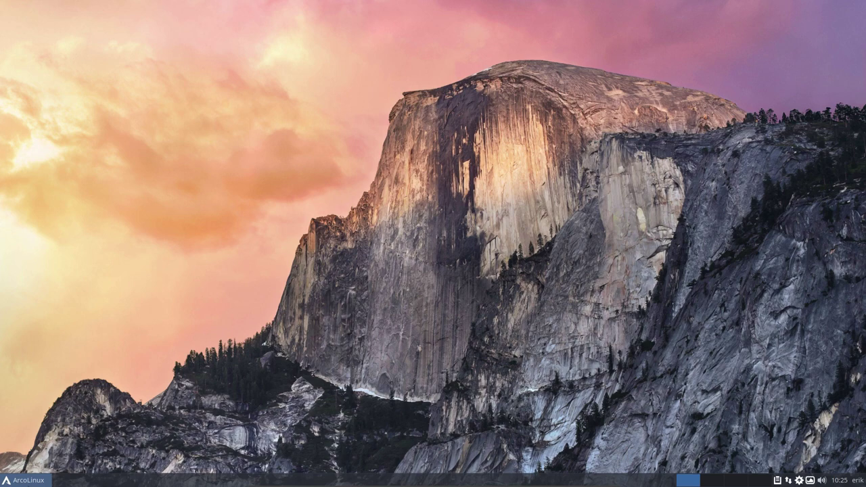
{"action": "type", "text": "****"}
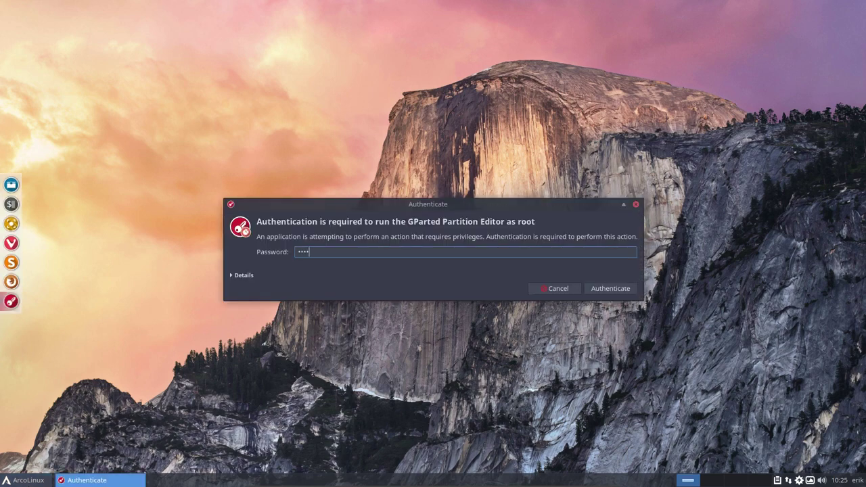
{"action": "key", "text": "BackSpace"}
{"action": "key", "text": "BackSpace"}
{"action": "key", "text": "BackSpace"}
{"action": "key", "text": "BackSpace"}
{"action": "type", "text": "****"}
{"action": "key", "text": "Return"}
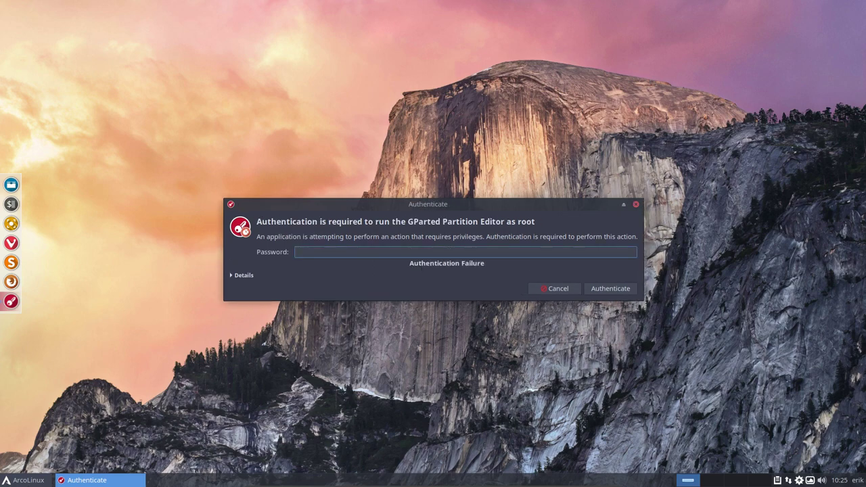
{"action": "type", "text": "****"}
{"action": "key", "text": "Return"}
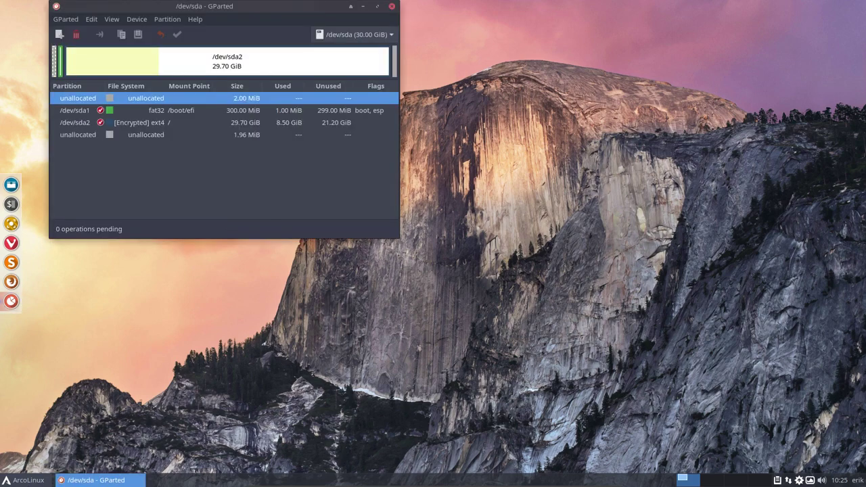
Centre GParted and inspect /dev/sda1 boot/esp, encrypted /dev/sda2 and the unallocated space, then open the file manager
{"action": "left_click_drag", "start_coordinate": [228, 9], "coordinate": [432, 112]}
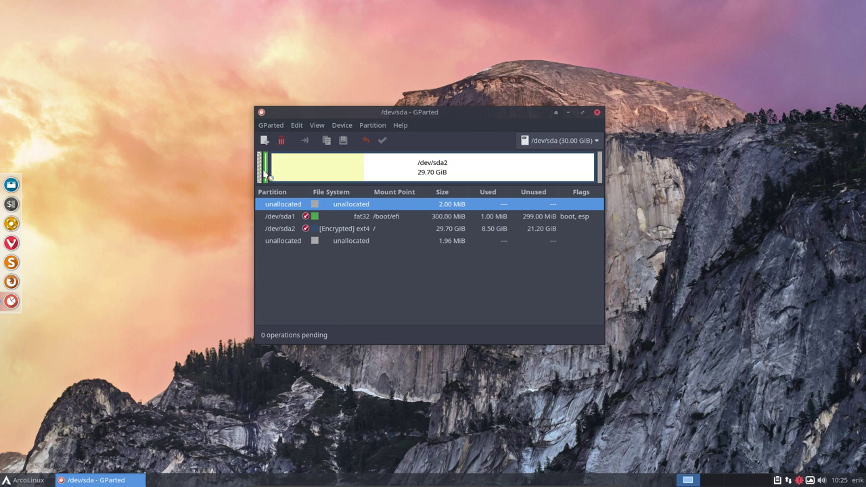
{"action": "left_click", "coordinate": [369, 218]}
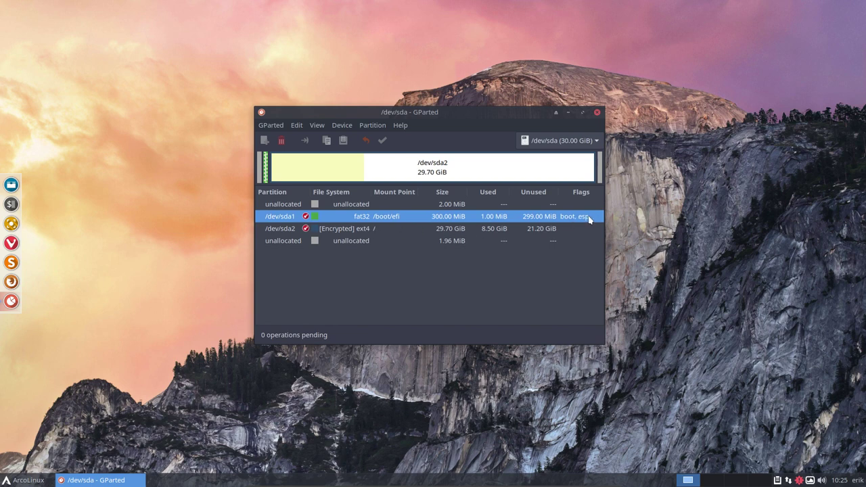
{"action": "left_click", "coordinate": [371, 230]}
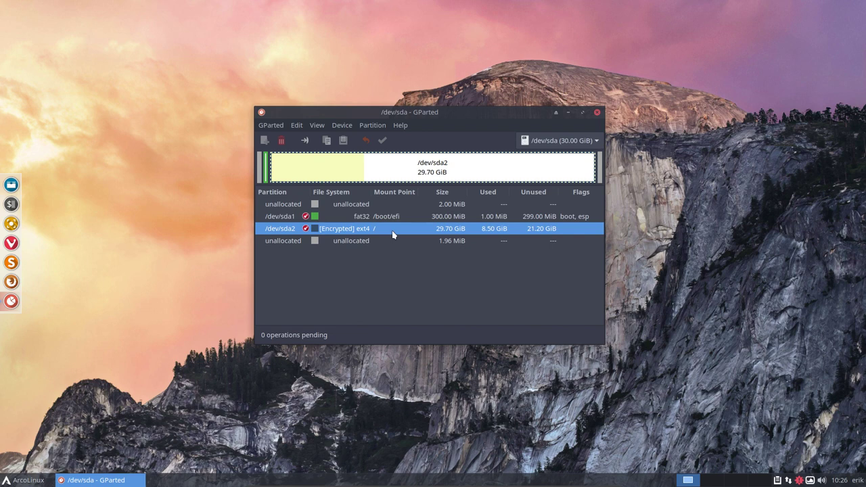
{"action": "left_click", "coordinate": [410, 240]}
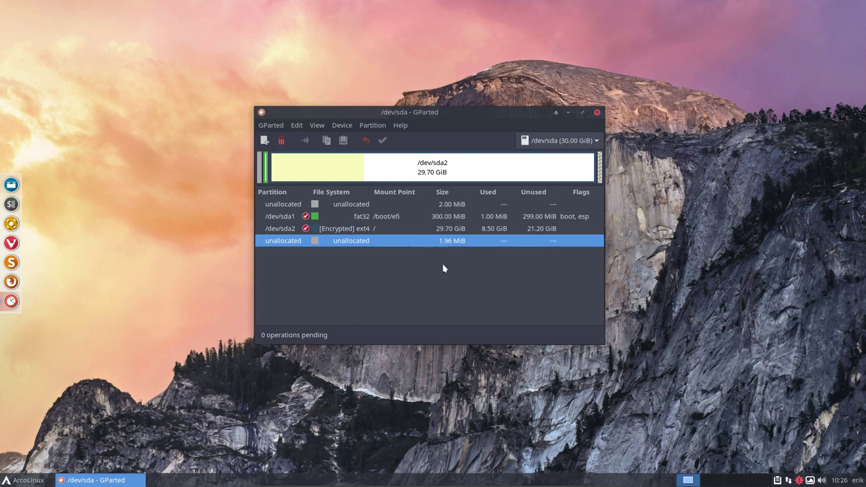
{"action": "left_click", "coordinate": [383, 230]}
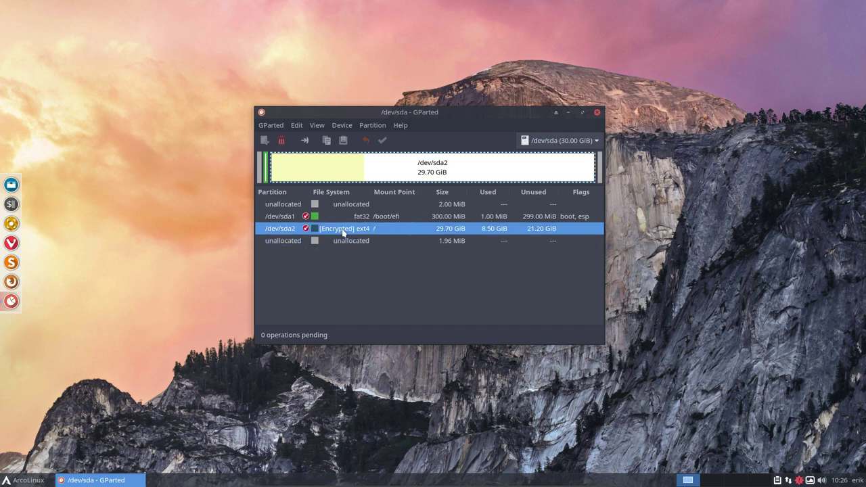
{"action": "left_click", "coordinate": [11, 184]}
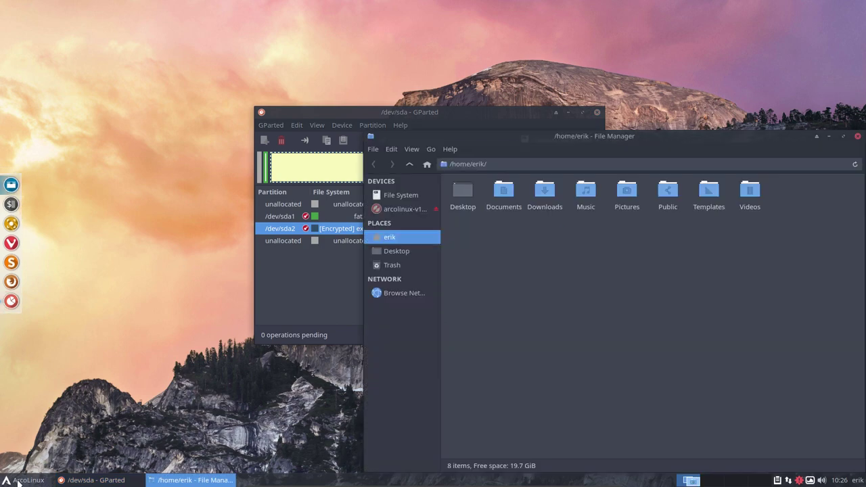
Open Vivaldi, skip the keyring password, quit it without future exit prompts, and close the file manager
{"action": "left_click", "coordinate": [17, 244]}
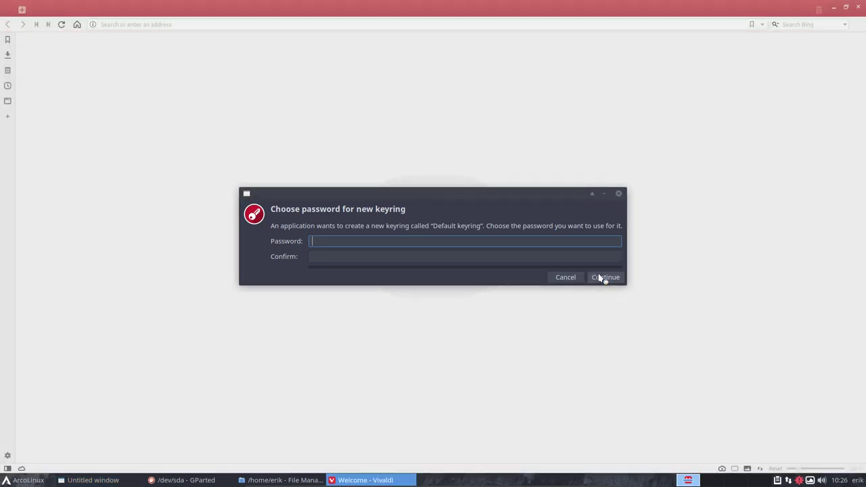
{"action": "left_click", "coordinate": [602, 277]}
{"action": "left_click", "coordinate": [713, 247]}
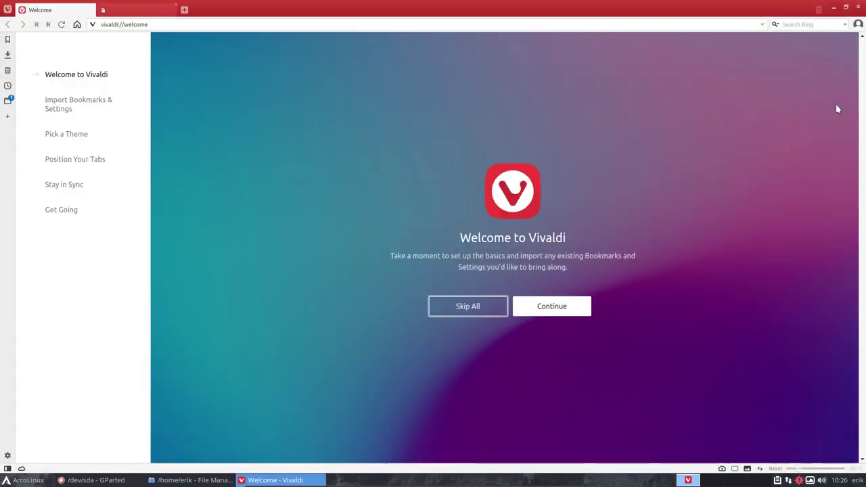
{"action": "left_click", "coordinate": [862, 8]}
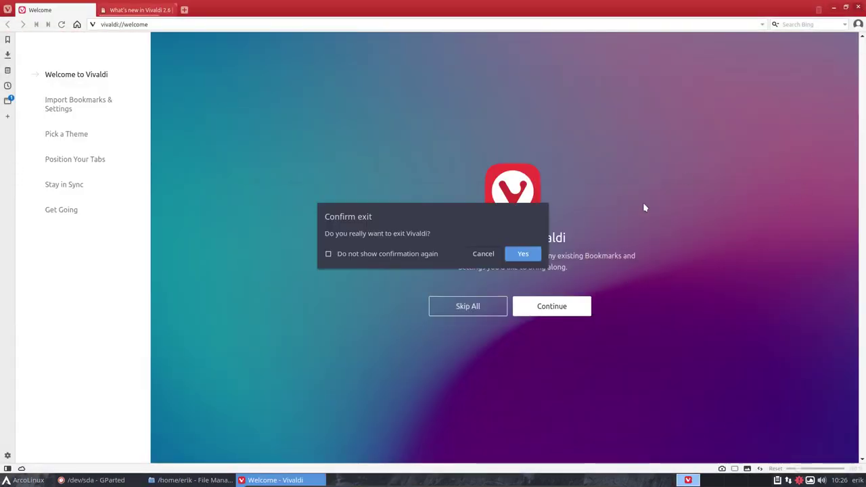
{"action": "left_click", "coordinate": [403, 255]}
{"action": "left_click", "coordinate": [520, 254]}
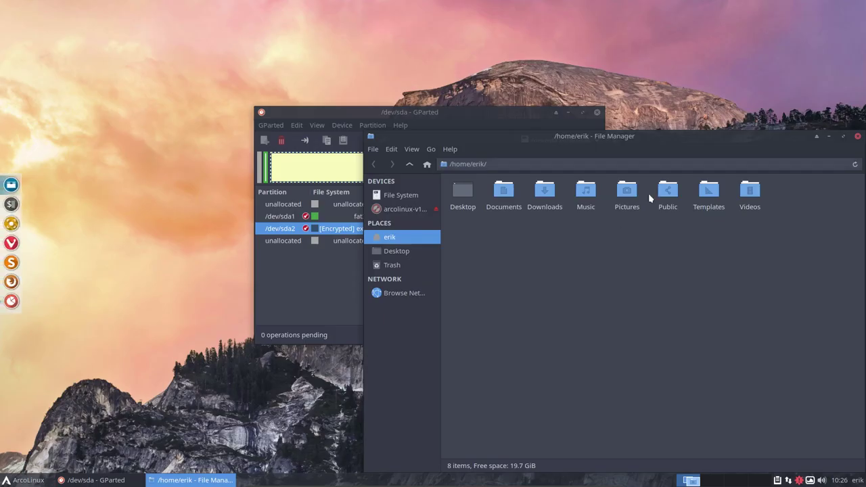
{"action": "left_click_drag", "start_coordinate": [797, 141], "coordinate": [550, 94]}
{"action": "left_click", "coordinate": [632, 92]}
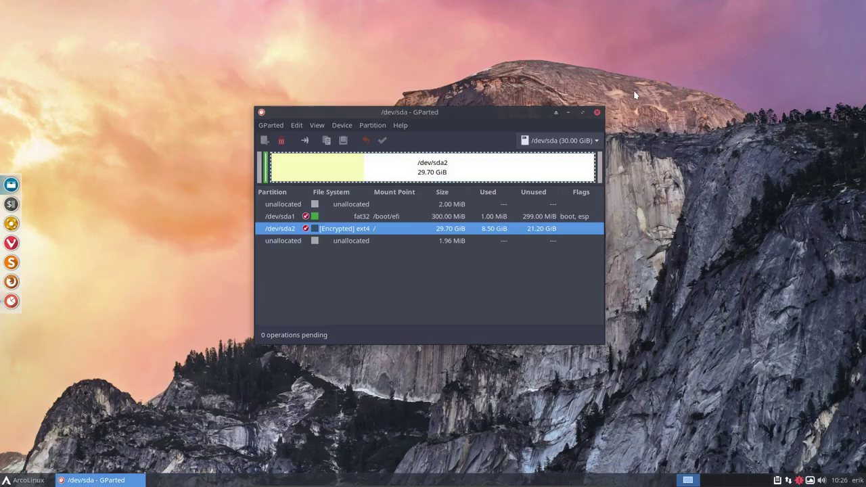
Open and dismiss the ArcoLinux application menu twice, then quit GParted to leave the empty desktop
{"action": "left_click", "coordinate": [33, 481]}
{"action": "left_click", "coordinate": [38, 481]}
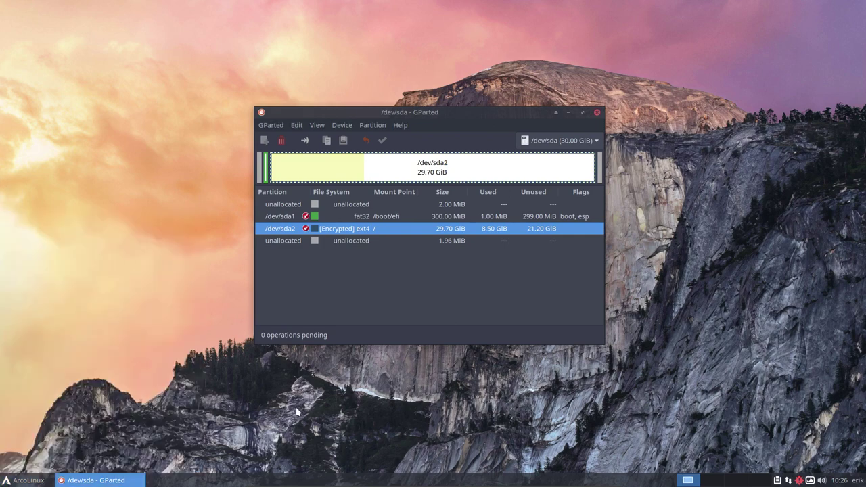
{"action": "left_click", "coordinate": [28, 483]}
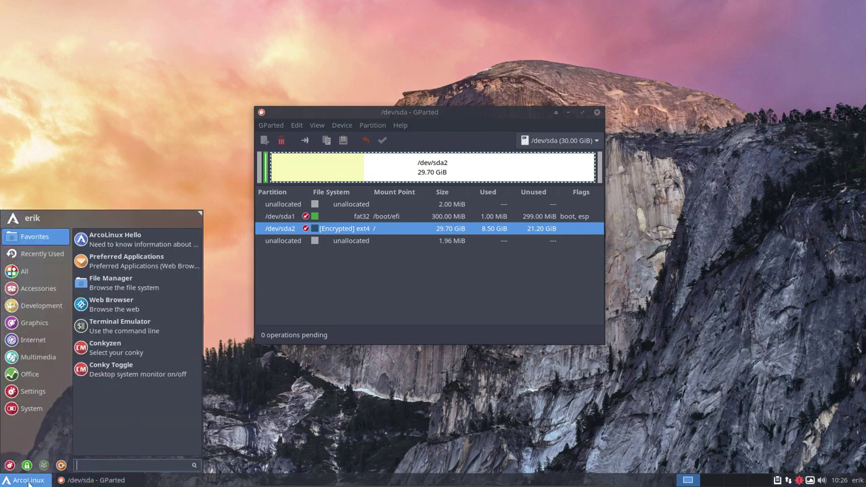
{"action": "left_click", "coordinate": [318, 437]}
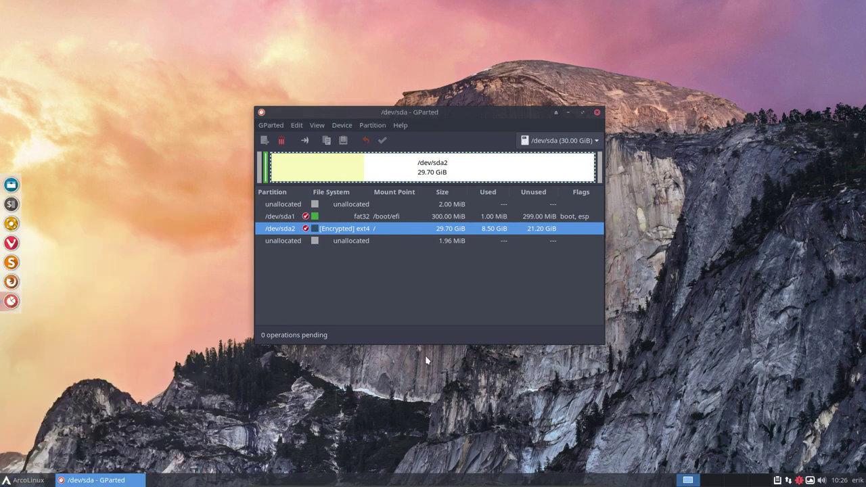
{"action": "left_click", "coordinate": [597, 113]}
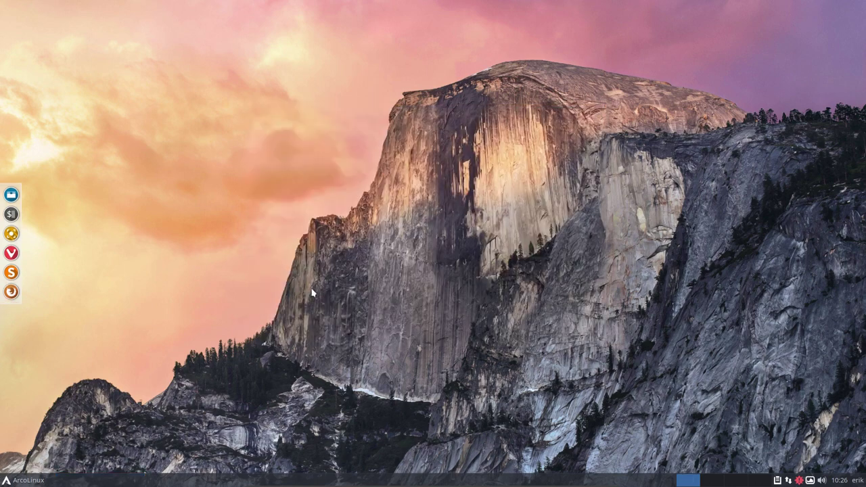